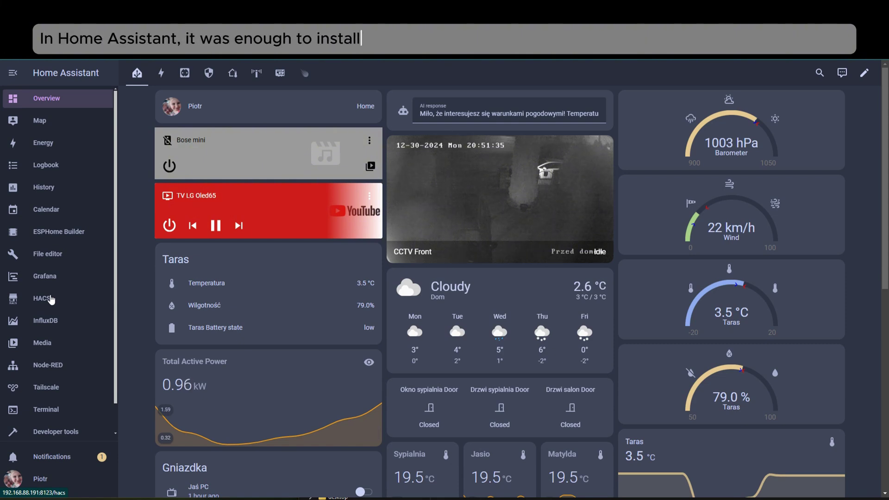
Step: Open HACS and search the store's repositories for 'midea'
left_click(51, 298)
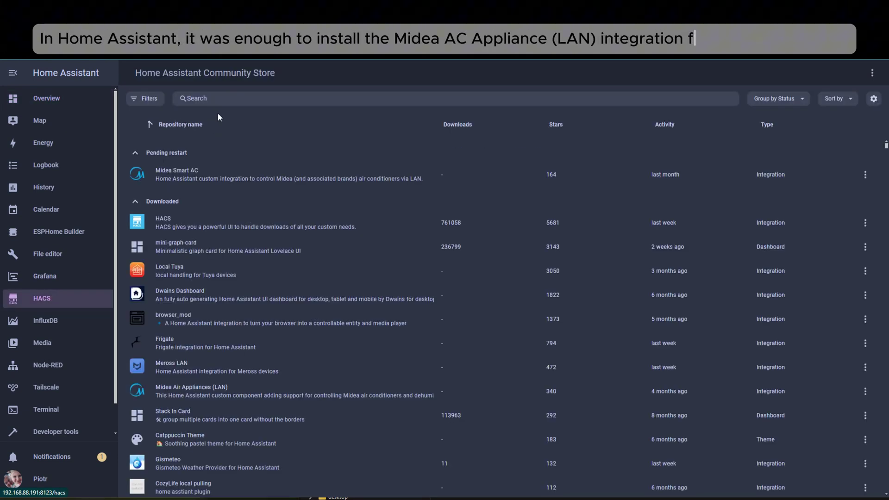
left_click(216, 102)
type("midea")
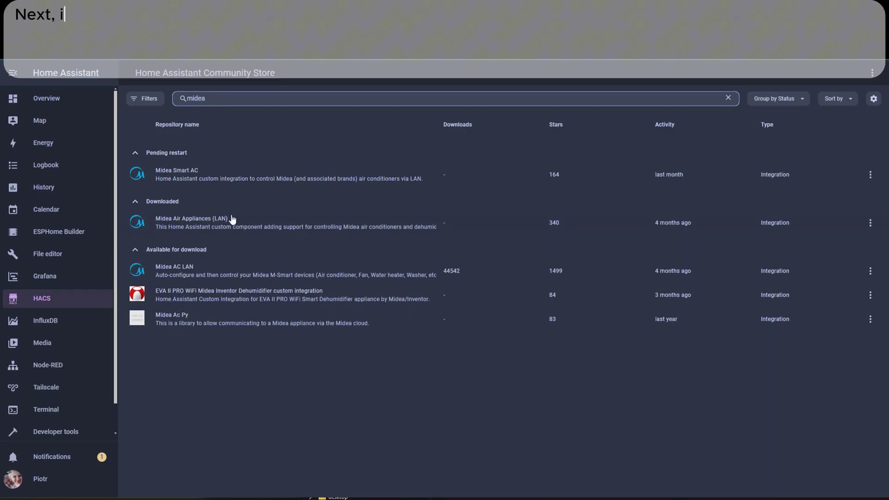
Step: Open the Midea Air Appliances (LAN) repository and highlight its supported brands list
left_click(232, 222)
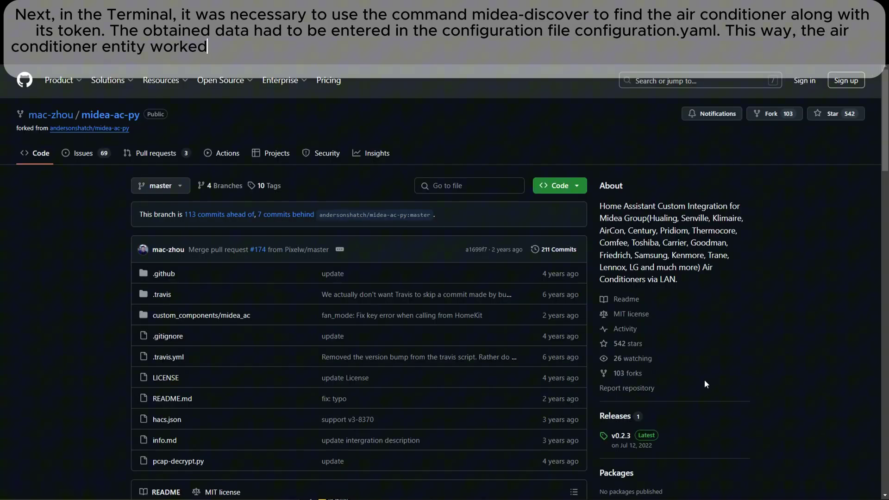
scroll(713, 376, "down", 3)
scroll(712, 376, "down", 1)
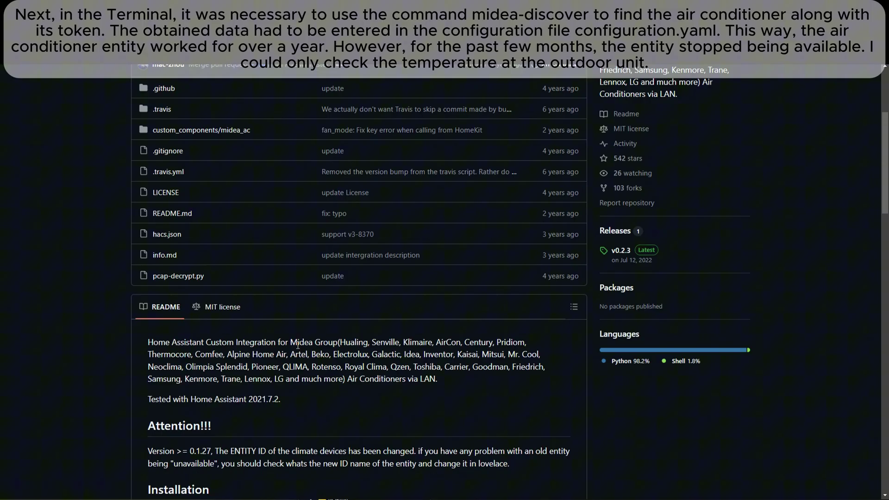
left_click_drag(290, 342, 405, 367)
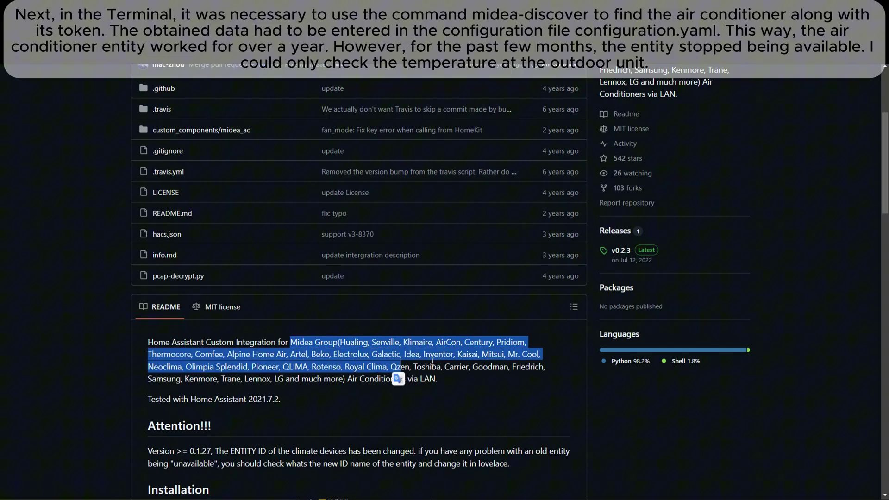
left_click(446, 367)
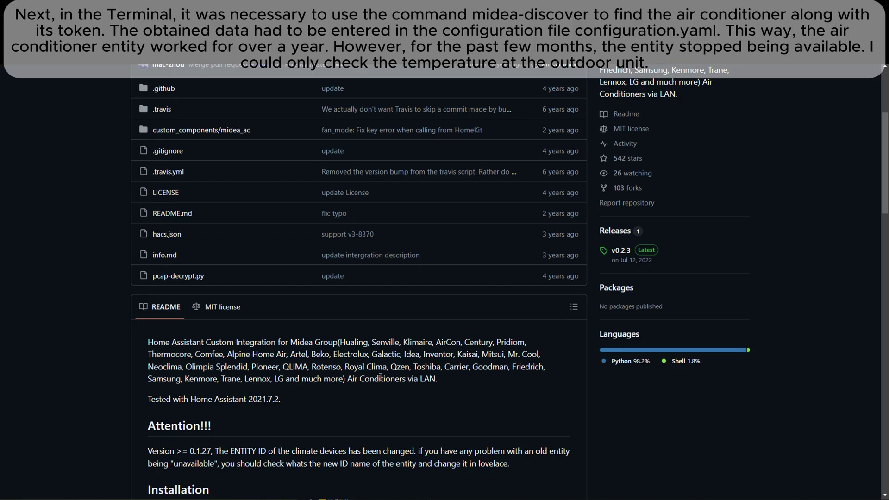
Step: Scroll to the example configuration.yaml and highlight its host, id, token and k1 lines
scroll(385, 396, "down", 6)
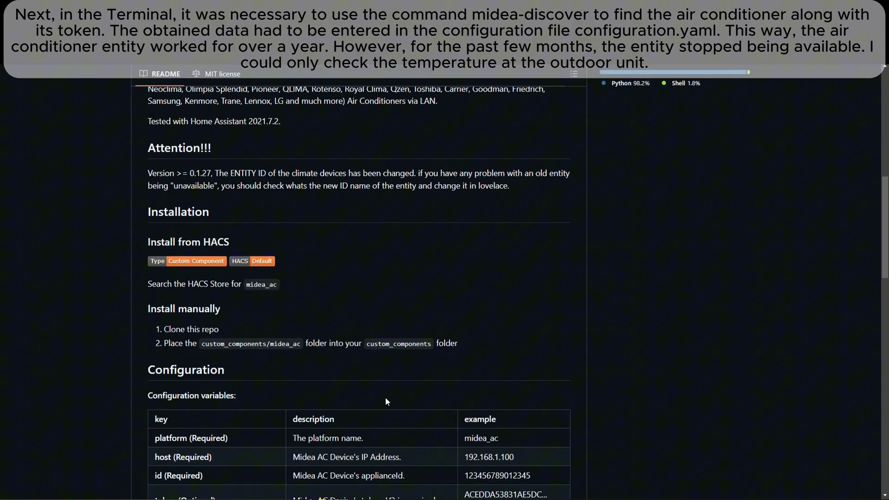
scroll(385, 397, "down", 9)
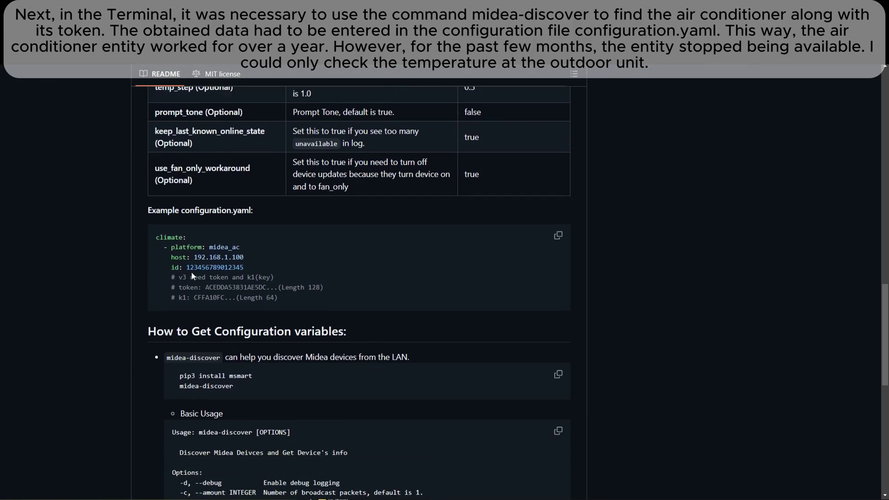
left_click_drag(153, 237, 228, 259)
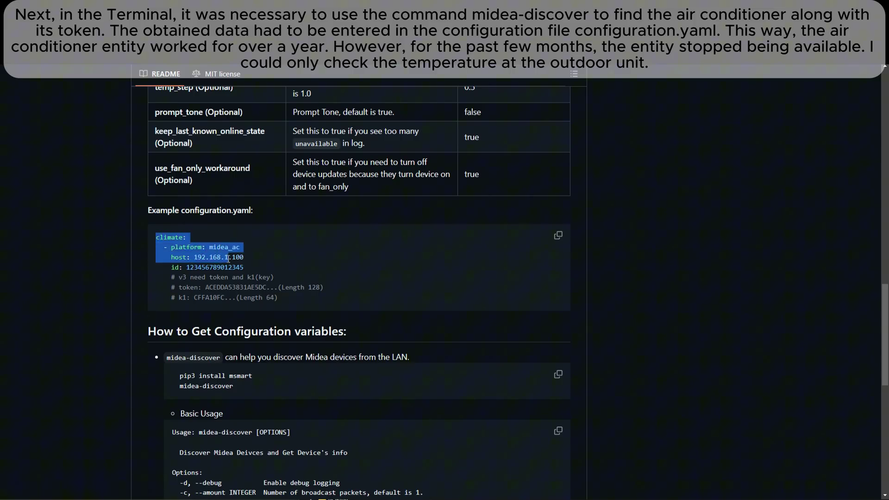
left_click_drag(276, 296, 177, 259)
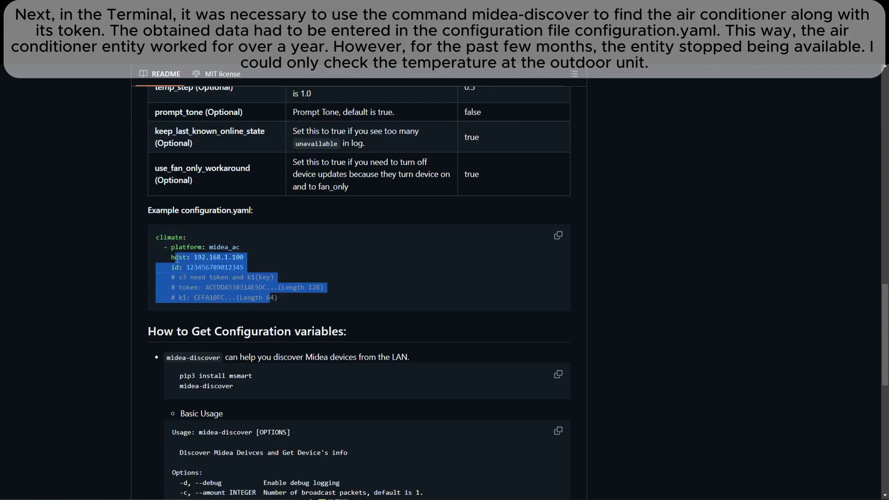
left_click(151, 257)
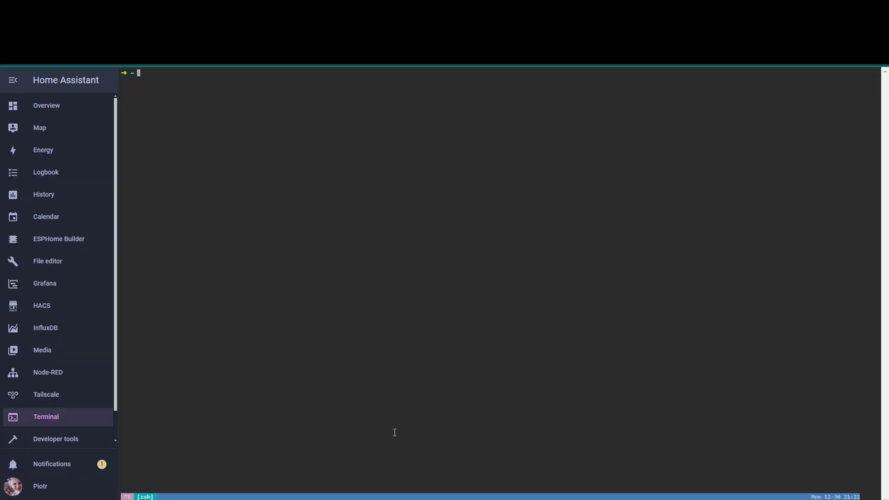
Step: Run midea-discover in the terminal; it fails with an AttributeError about 'region'
type("midea")
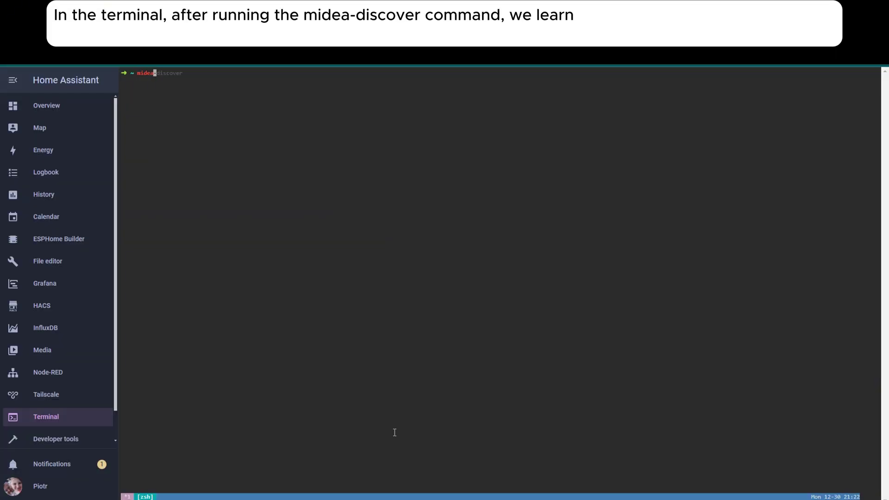
type("-discover")
key("Return")
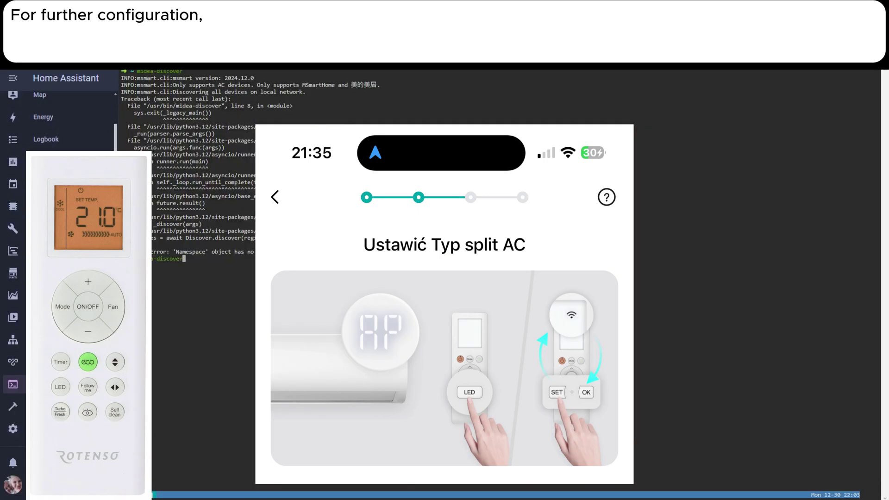
Step: Clear the terminal, rerun msmart-ng discover, and copy the found IP 192.168.88.210
key("BackSpace")
key("BackSpace")
key("BackSpace")
key("BackSpace")
type("clear")
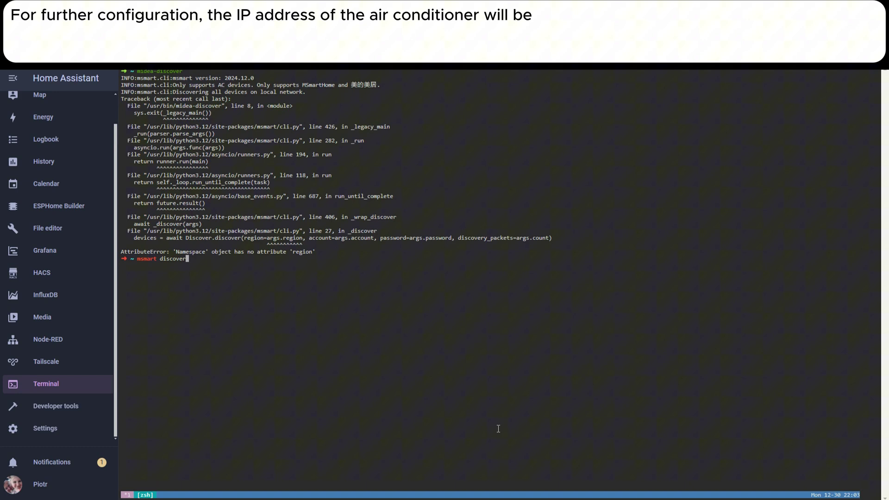
key("Up")
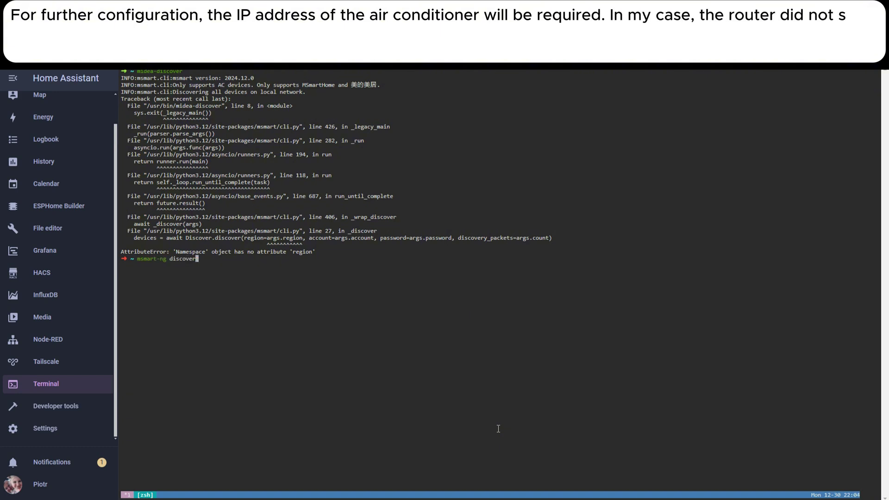
key("Return")
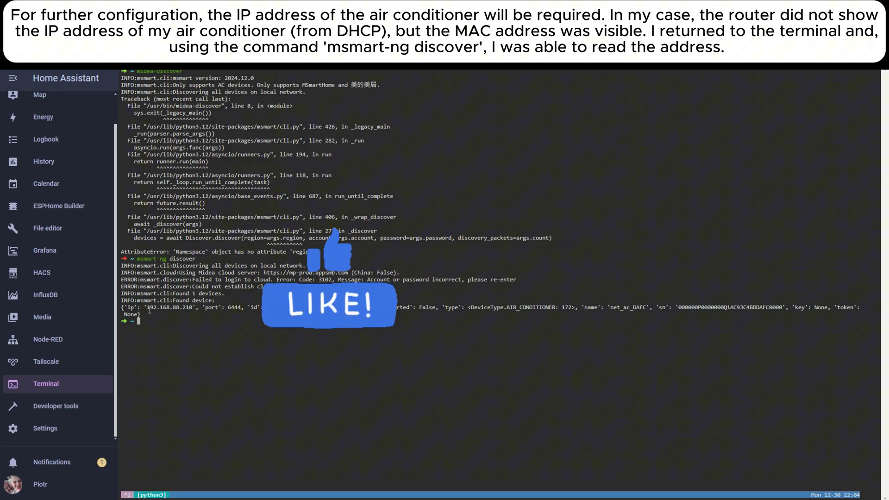
left_click_drag(149, 308, 193, 308)
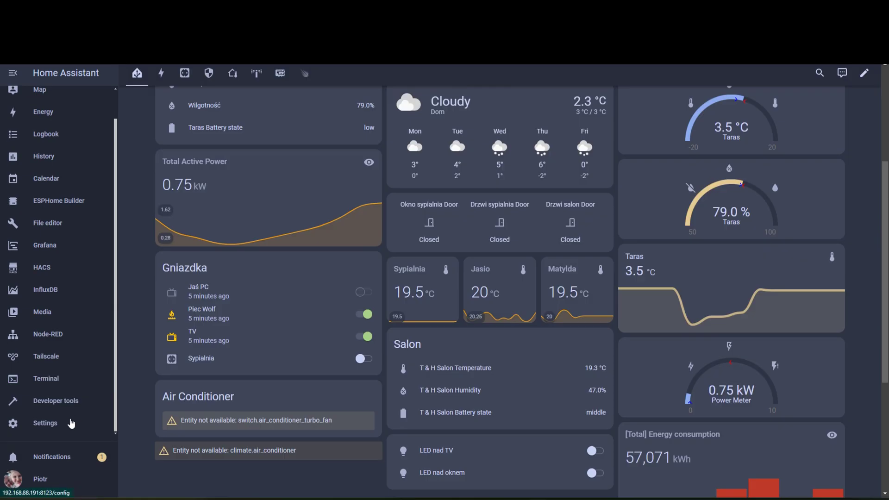
Step: In Settings > Devices & services, add an integration and search for 'midea'
left_click(97, 417)
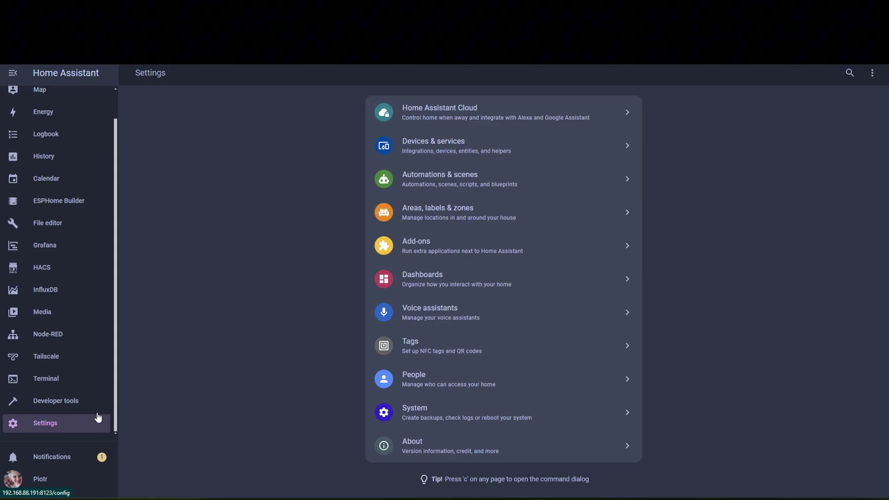
left_click(396, 149)
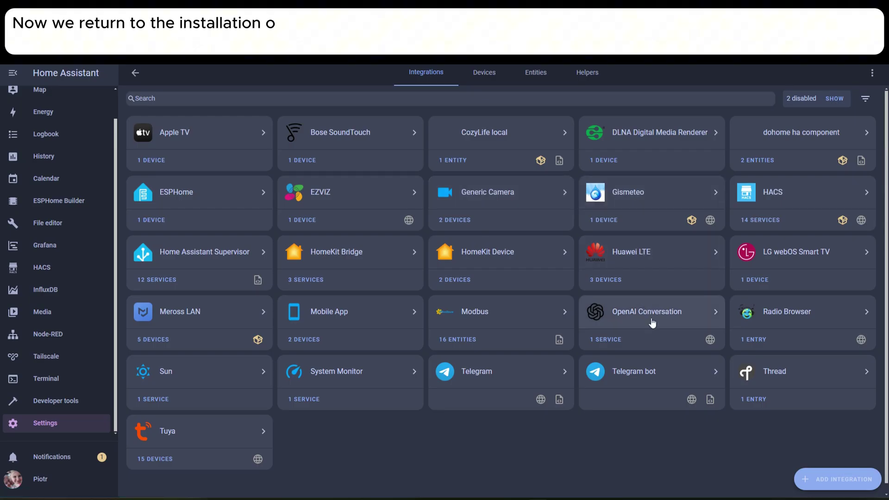
left_click(867, 484)
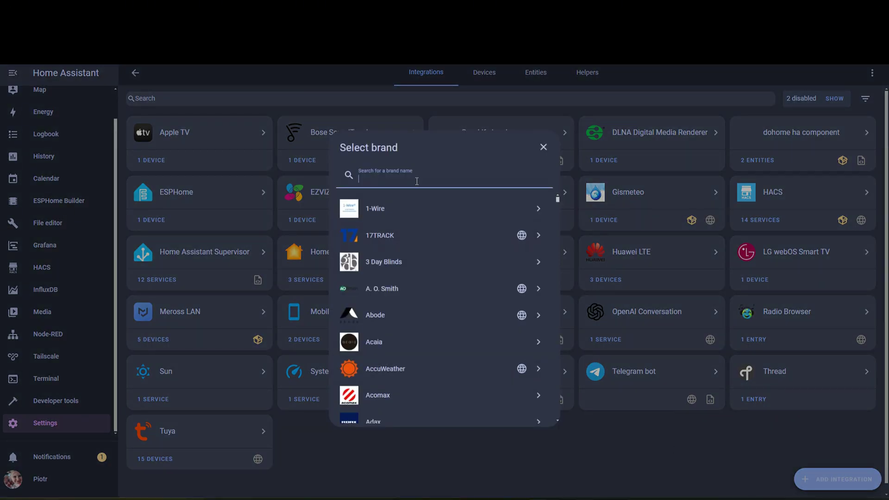
type("midea")
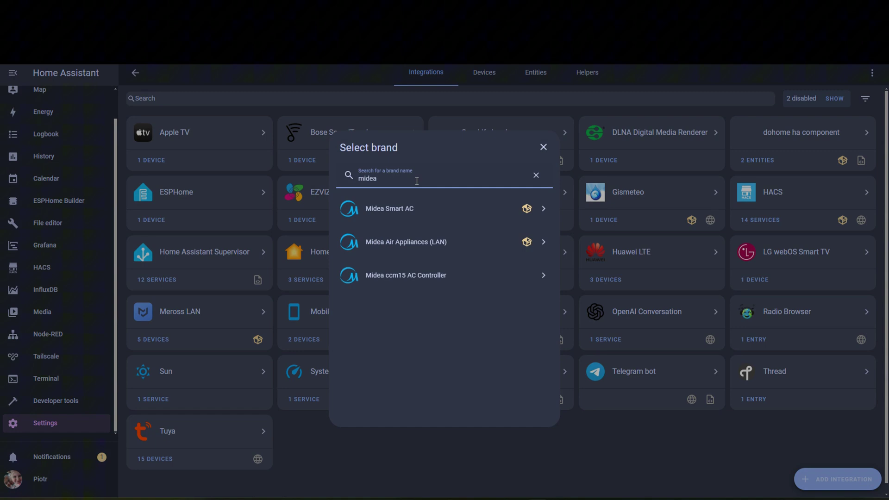
Step: Choose Midea Air Appliances (LAN) and enable its Advanced settings option
left_click(423, 255)
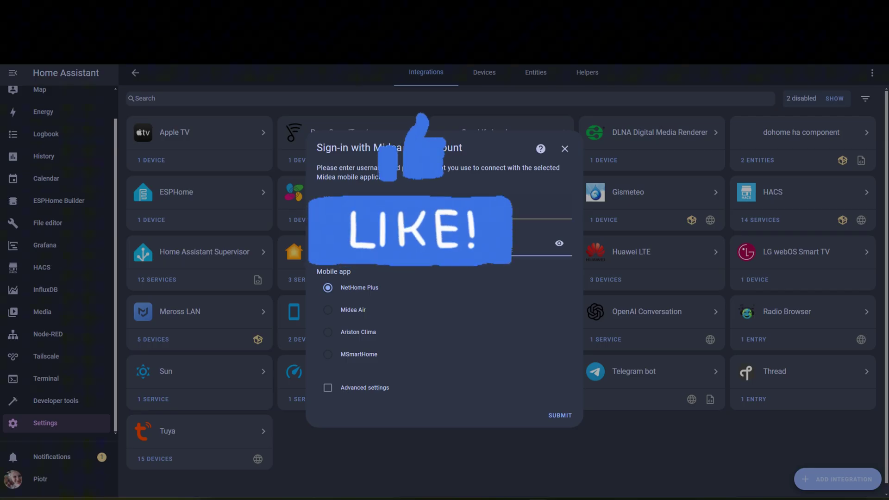
left_click(328, 389)
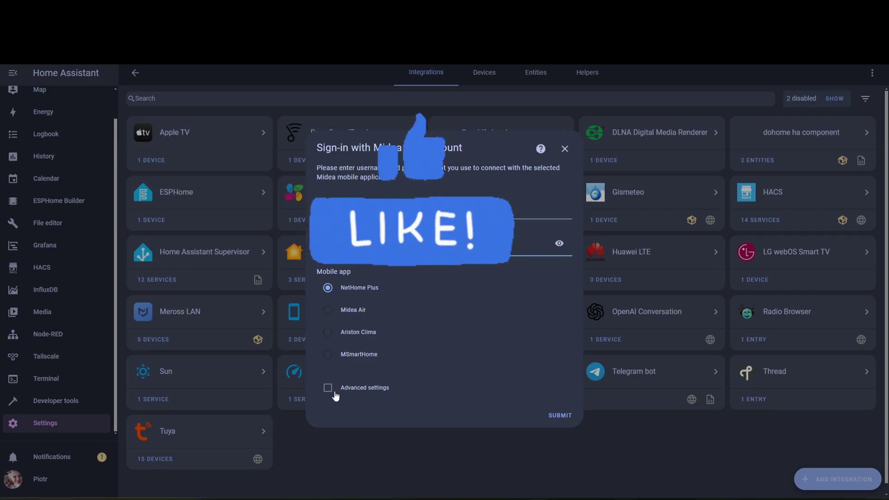
Step: Use MSmartHome at address 192.168.88.210, discovering air conditioners but not dehumidifiers
left_click(566, 420)
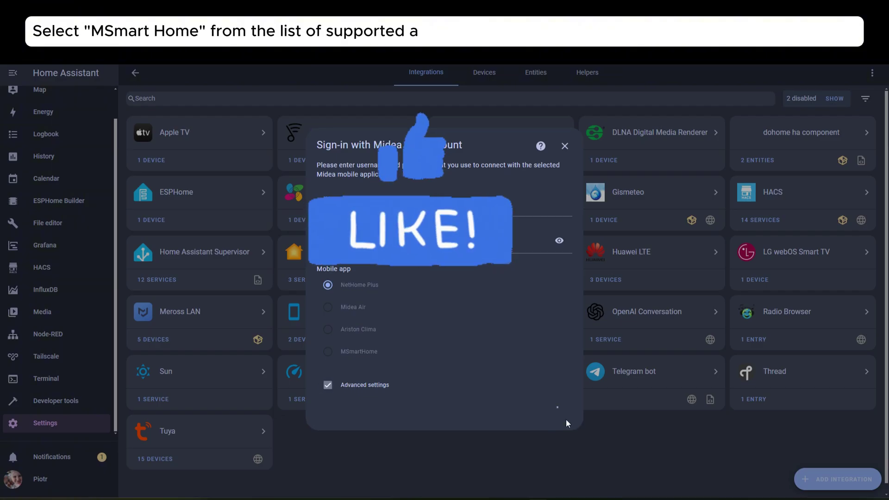
scroll(466, 374, "down", 1)
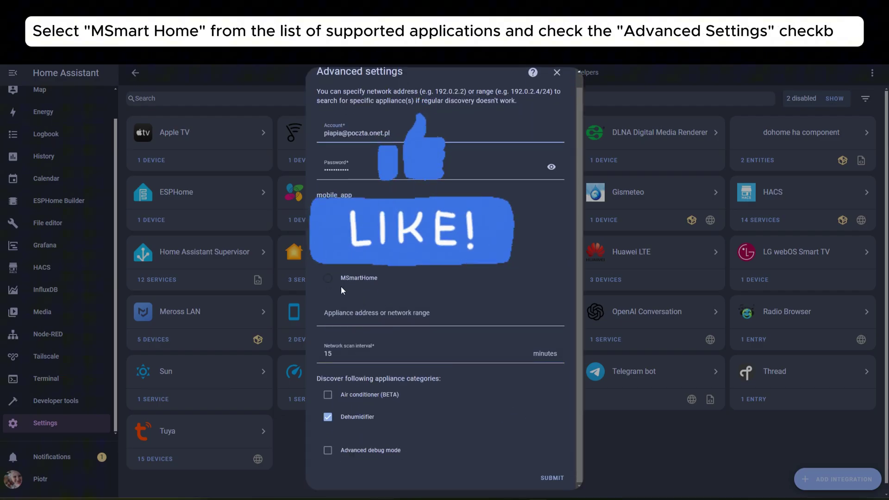
left_click(359, 277)
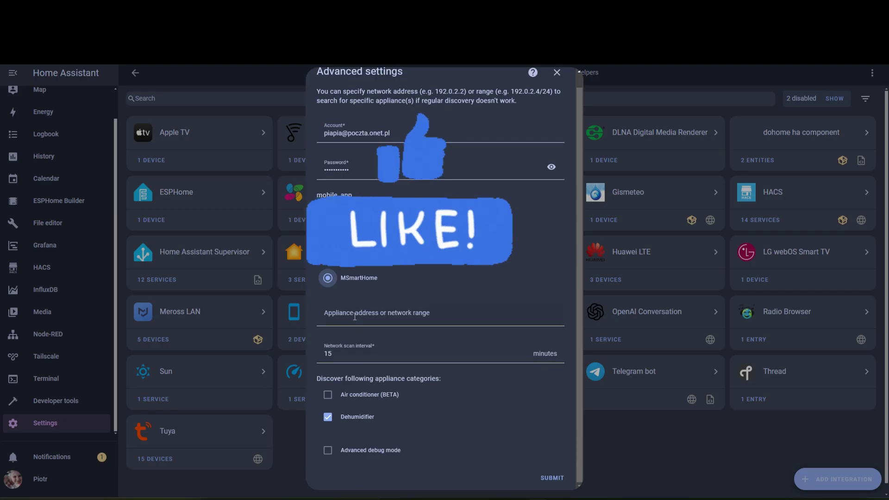
left_click(373, 316)
key("Down")
key("Down")
key("Down")
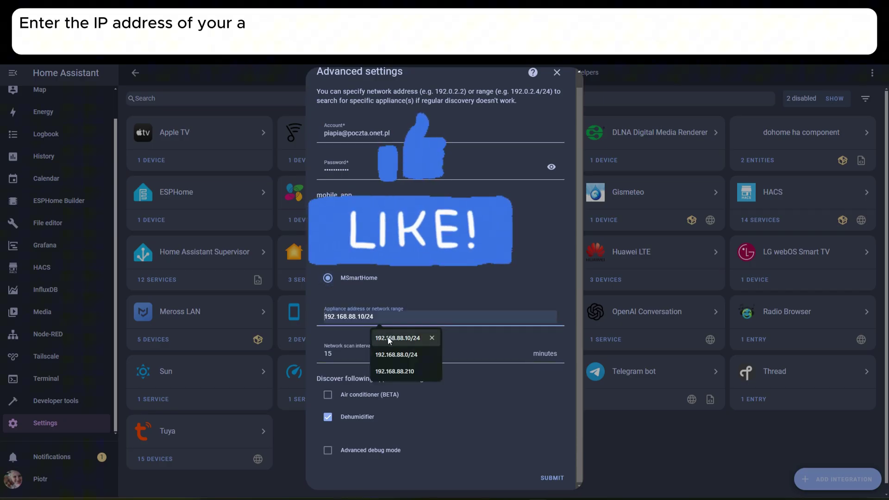
key("Return")
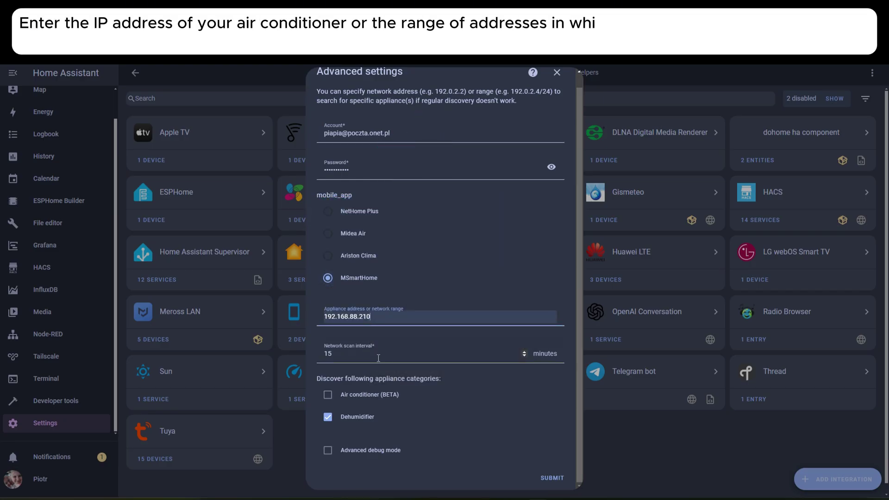
left_click(366, 394)
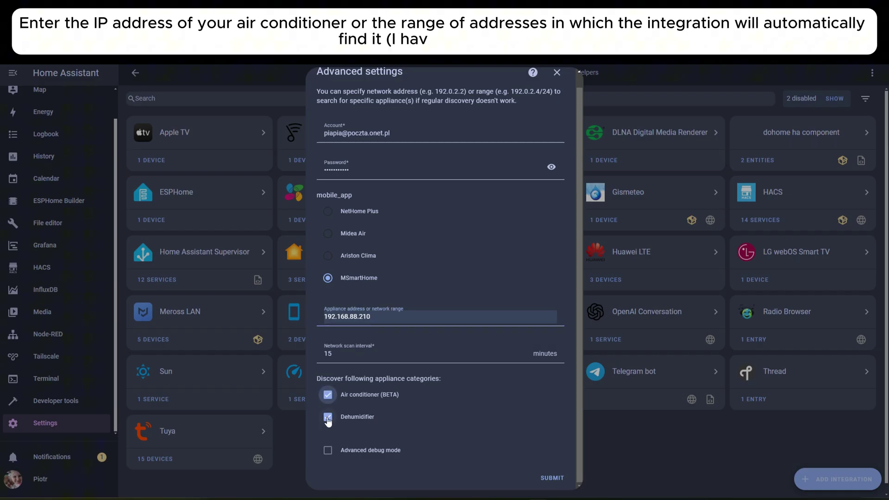
left_click(370, 417)
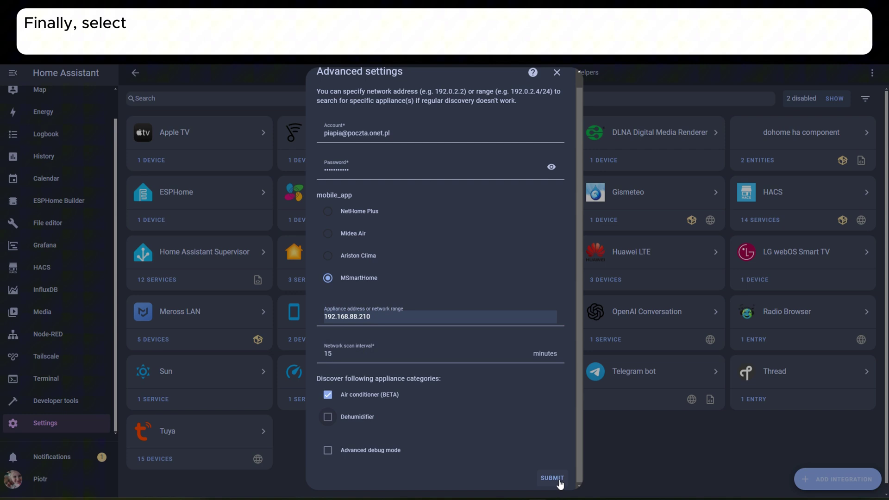
Step: Submit the settings, assign the Klimatyzacja air conditioner to the Salon area, and finish
left_click(556, 479)
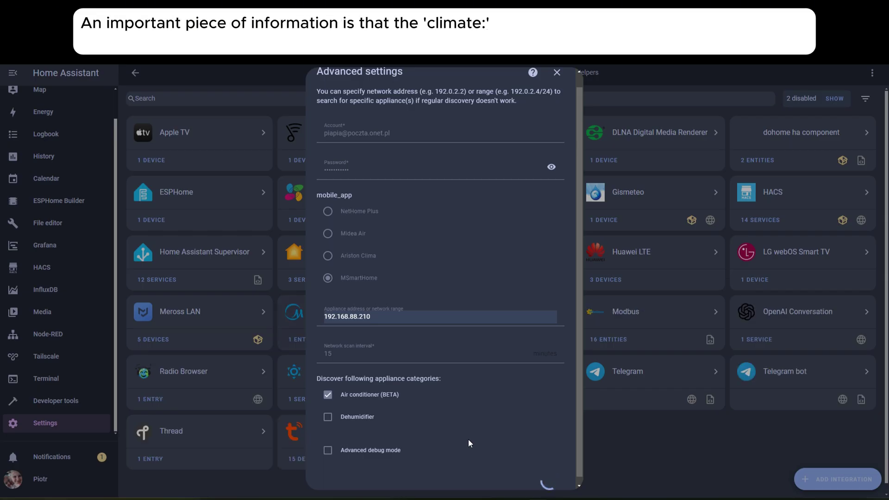
left_click(477, 311)
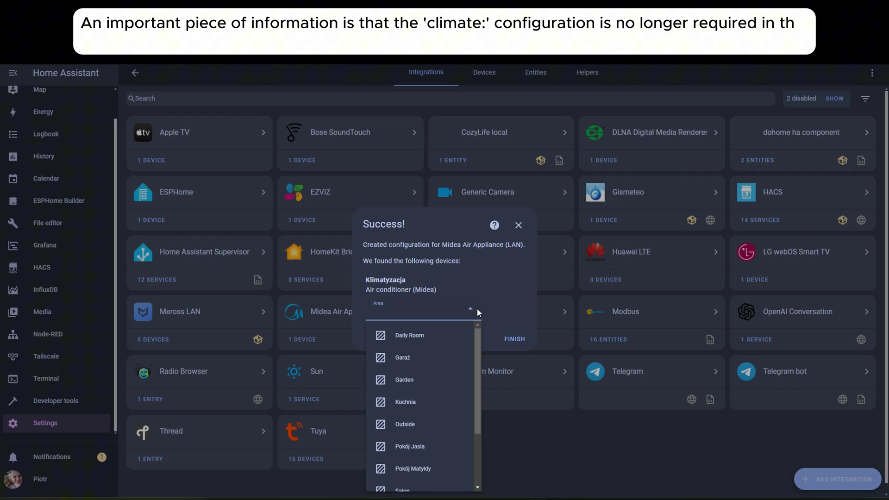
scroll(479, 344, "down", 1)
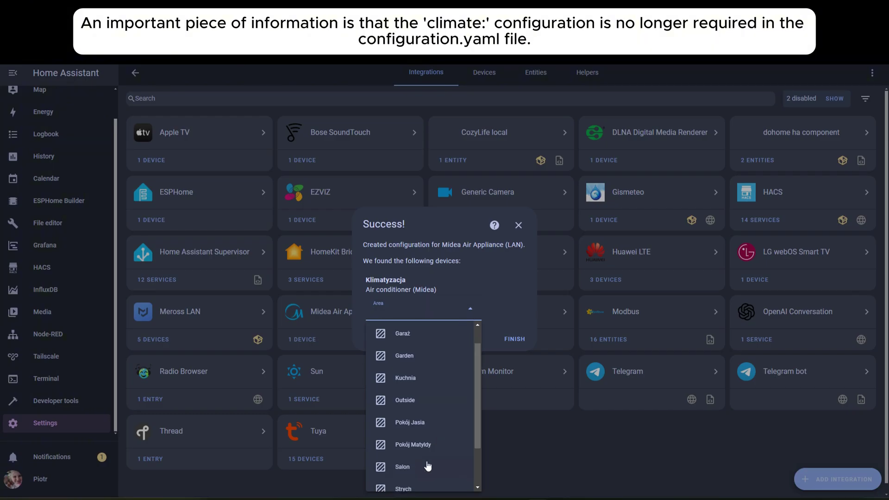
left_click(426, 466)
left_click(514, 338)
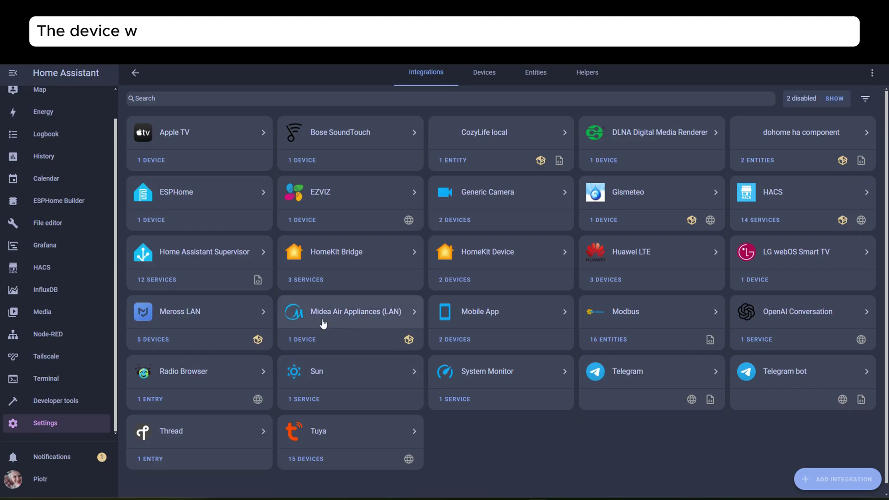
Step: From the Klimatyzacja device page, add its controls to the Default dashboard's Home view
left_click(311, 342)
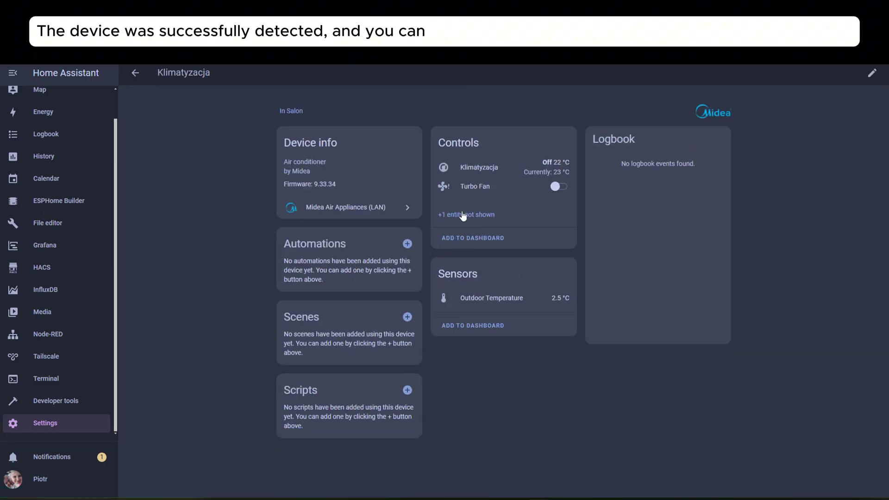
left_click(486, 238)
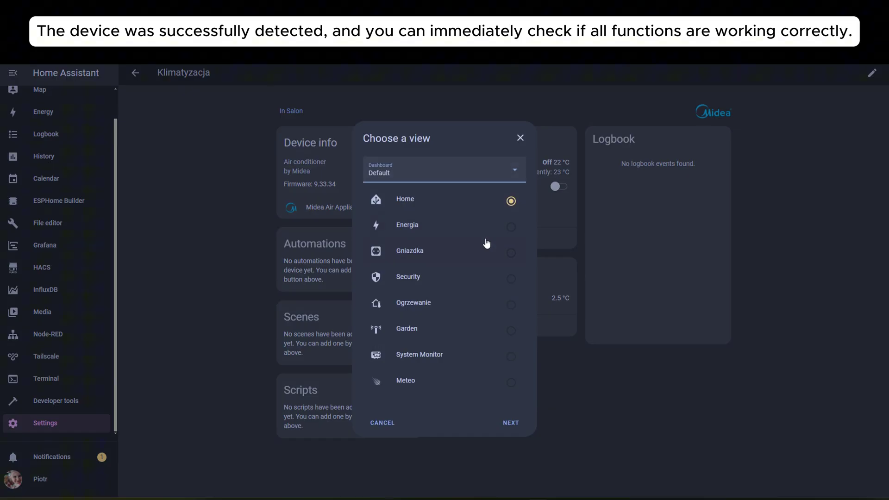
left_click(433, 183)
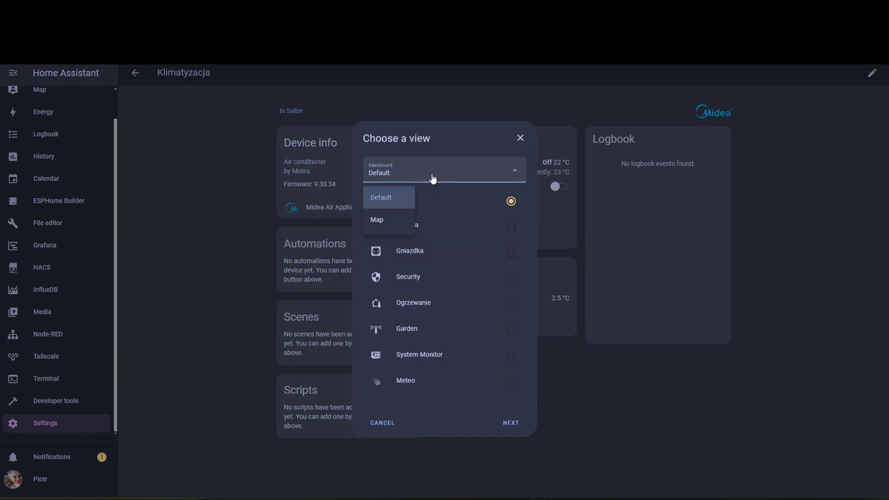
left_click(486, 267)
left_click(511, 424)
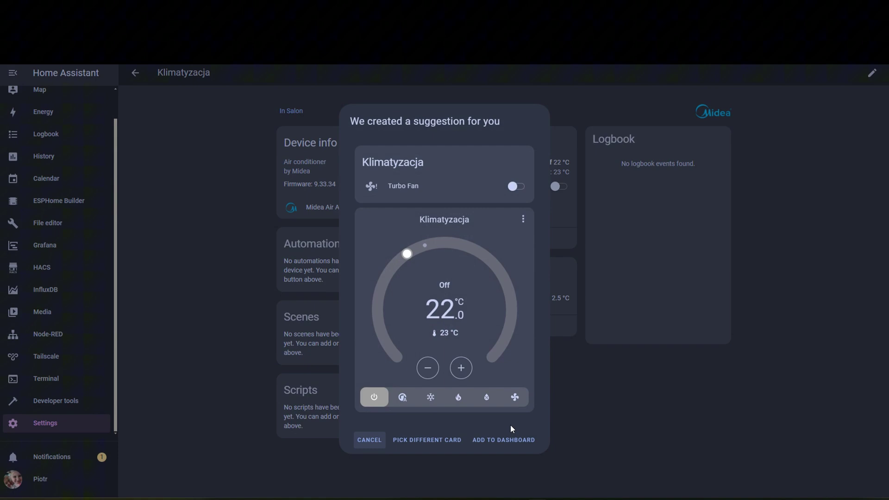
Step: Test Auto, Cool and Heat modes, turn the unit off, then save the card
left_click(406, 401)
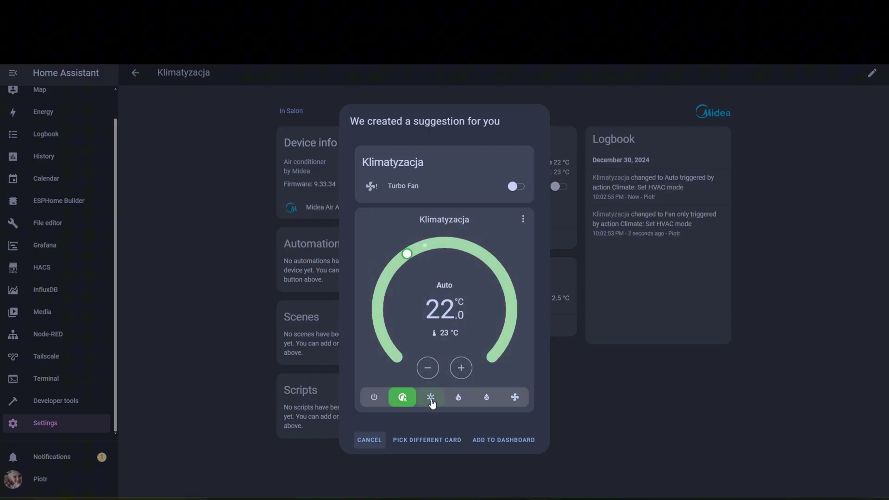
left_click(431, 398)
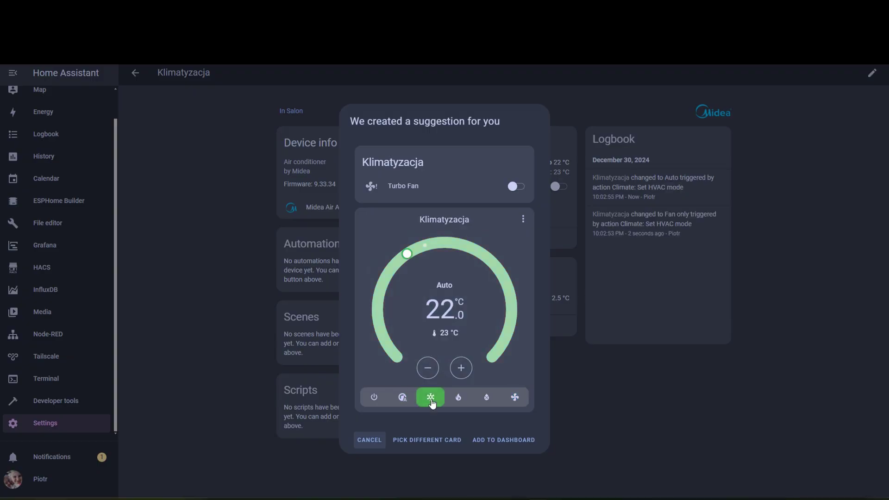
left_click(457, 398)
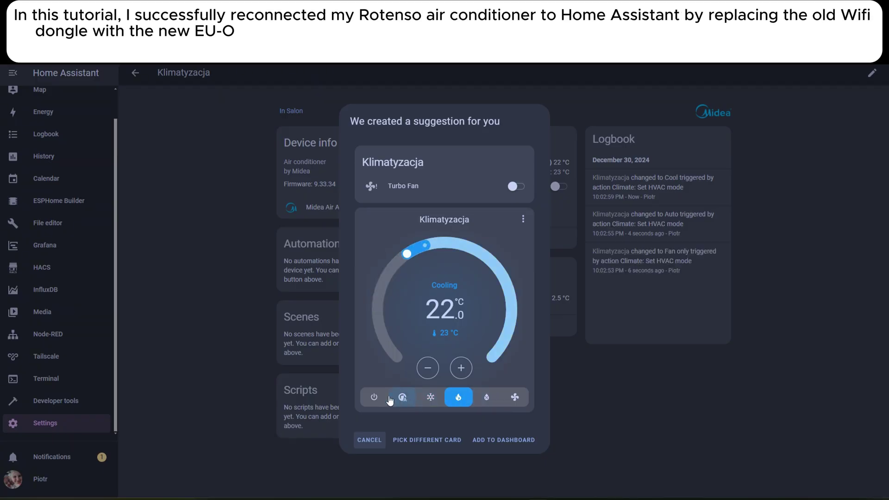
left_click(374, 398)
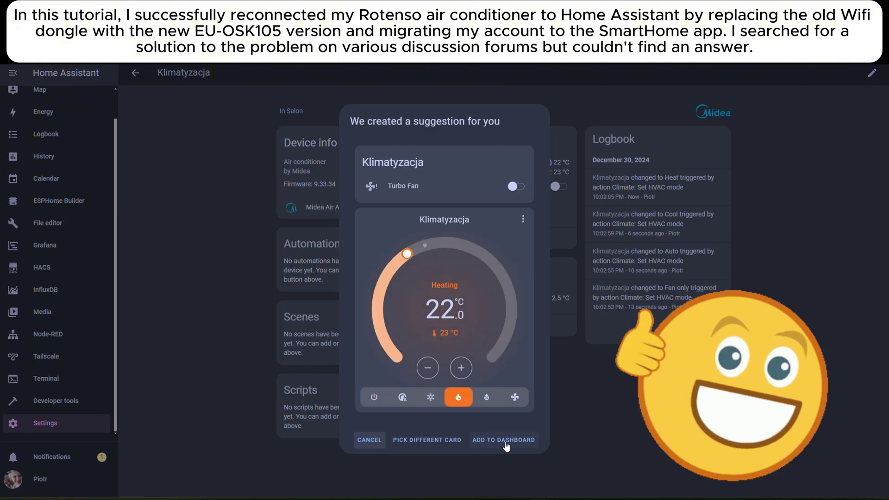
left_click(375, 397)
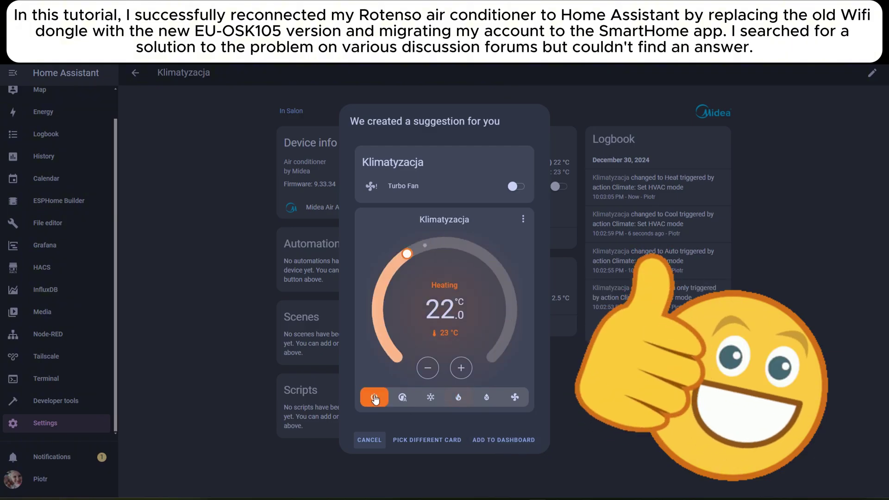
left_click(503, 443)
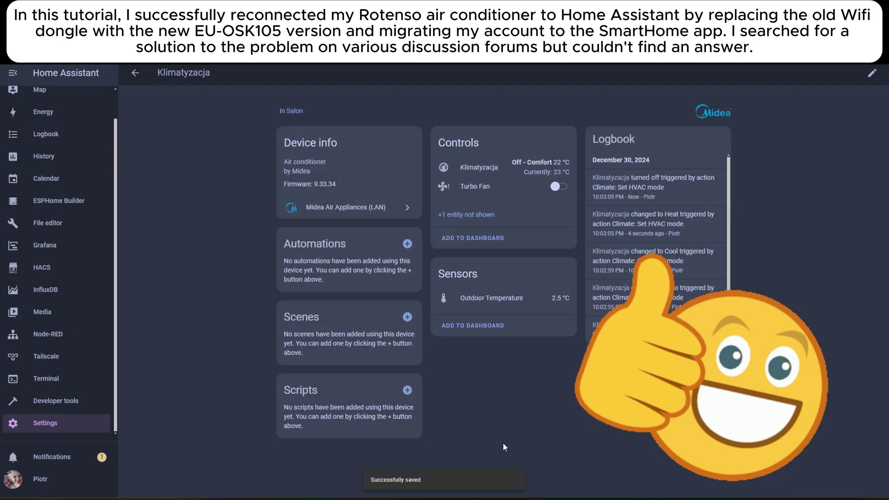
Step: Go to the Overview dashboard and scroll down to the Klimatyzacja thermostat card, off at 22 °C
scroll(68, 139, "up", 2)
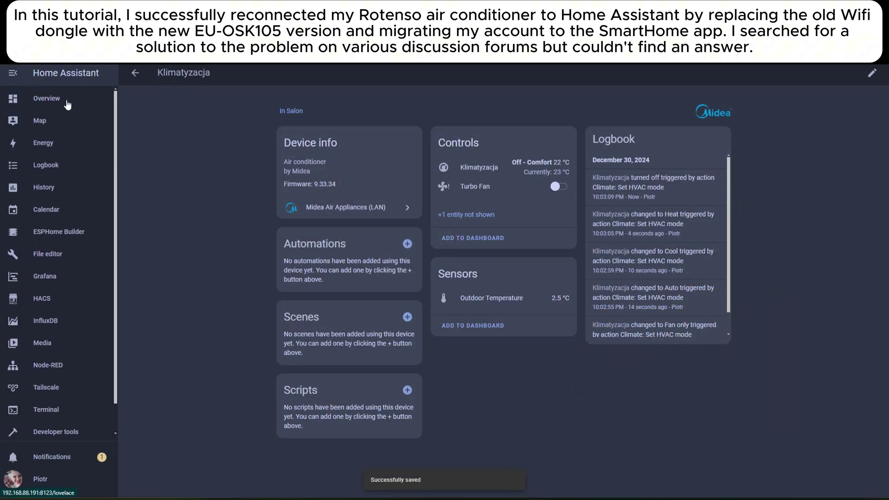
left_click(67, 105)
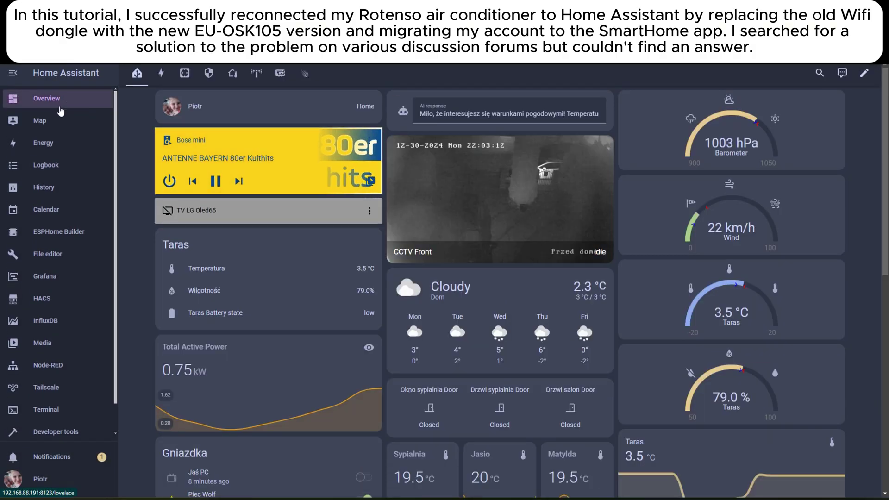
scroll(416, 262, "down", 9)
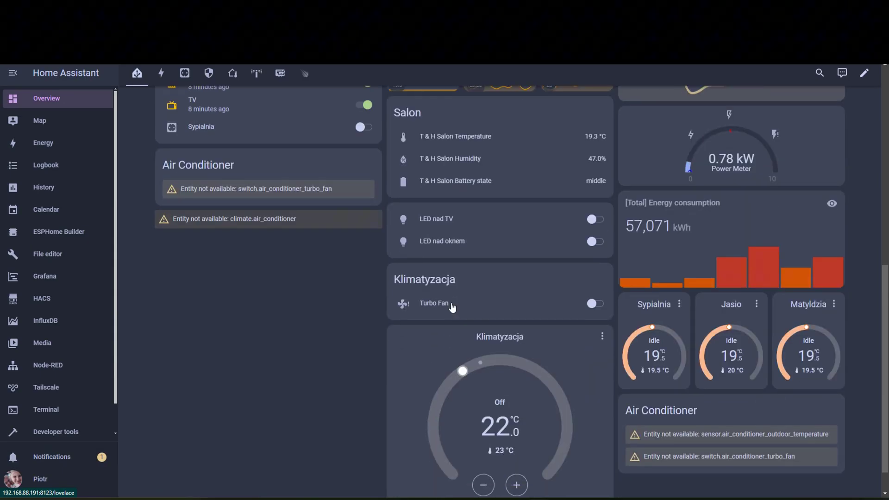